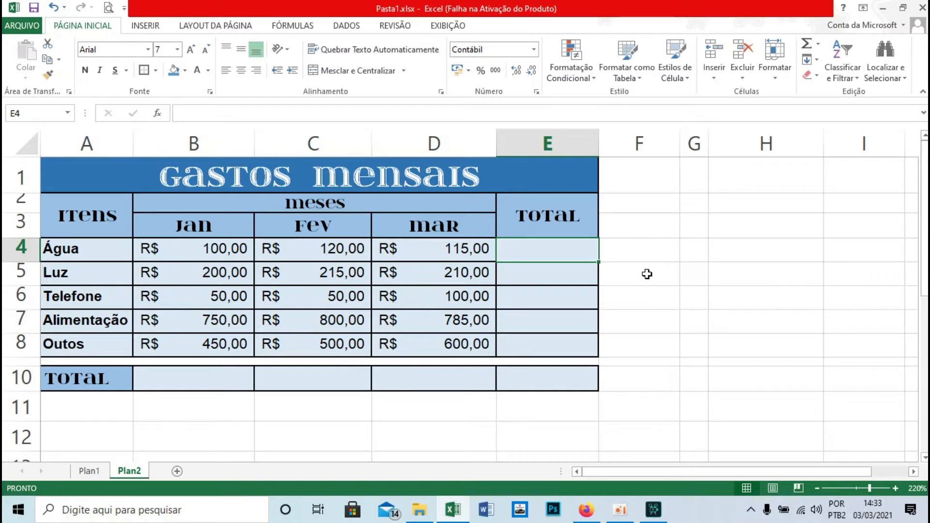
Step: Enter the formula =100+50+50 in cell F6, beside the Telefone row
{"action": "type", "text": "="}
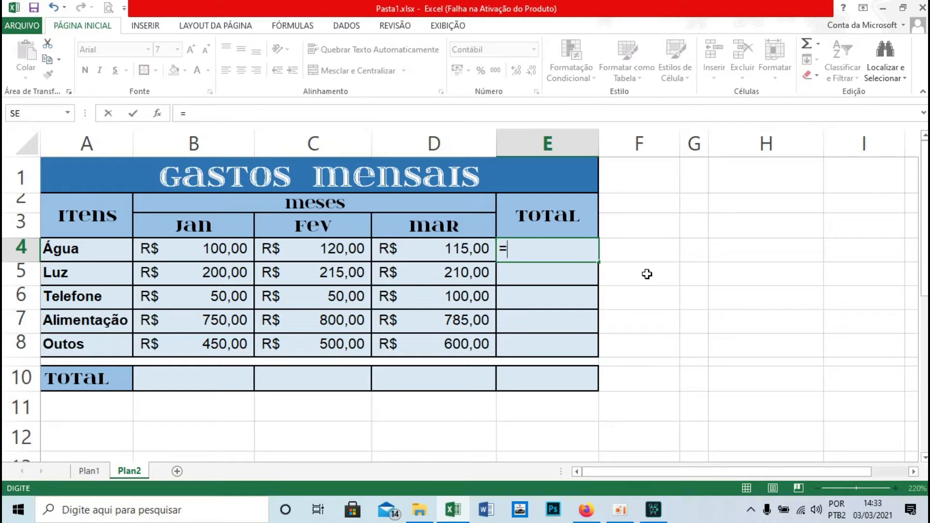
{"action": "key", "text": "Escape"}
{"action": "left_click", "coordinate": [647, 293]}
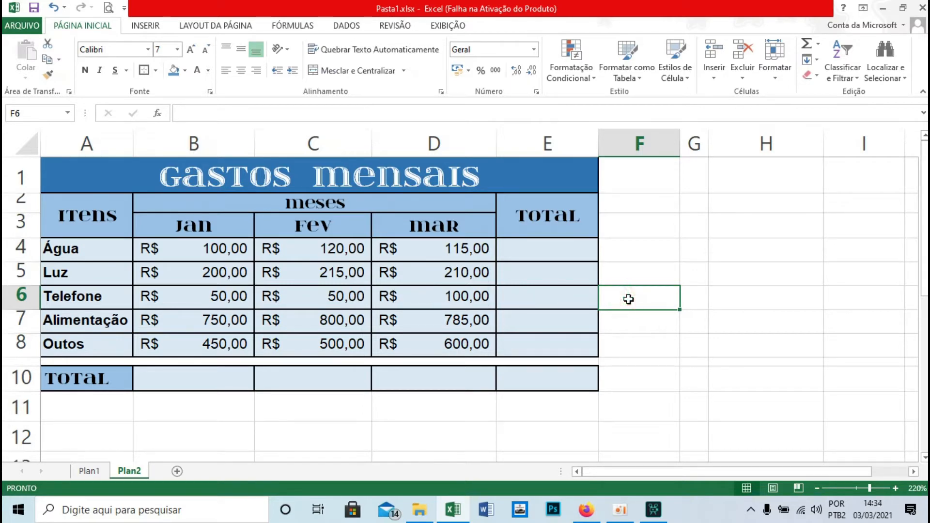
{"action": "type", "text": "="}
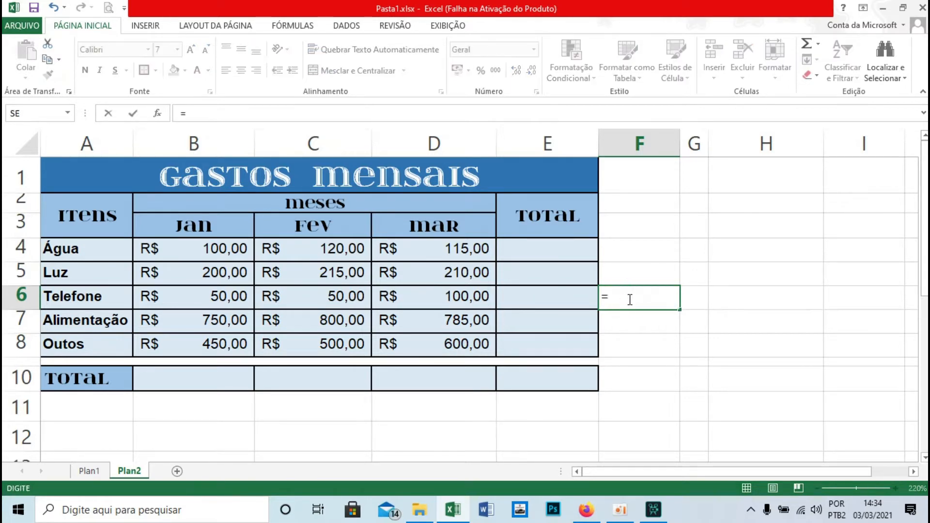
{"action": "type", "text": "100+50+50"}
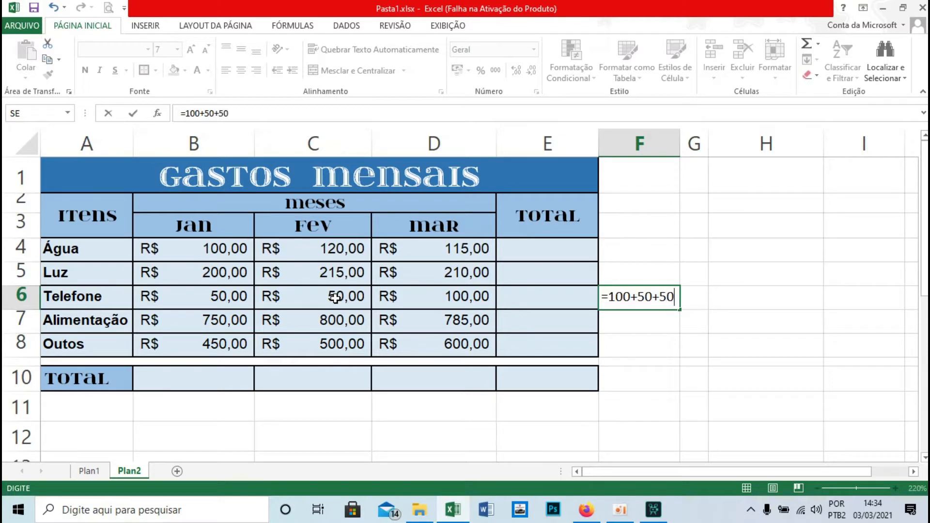
{"action": "key", "text": "Return"}
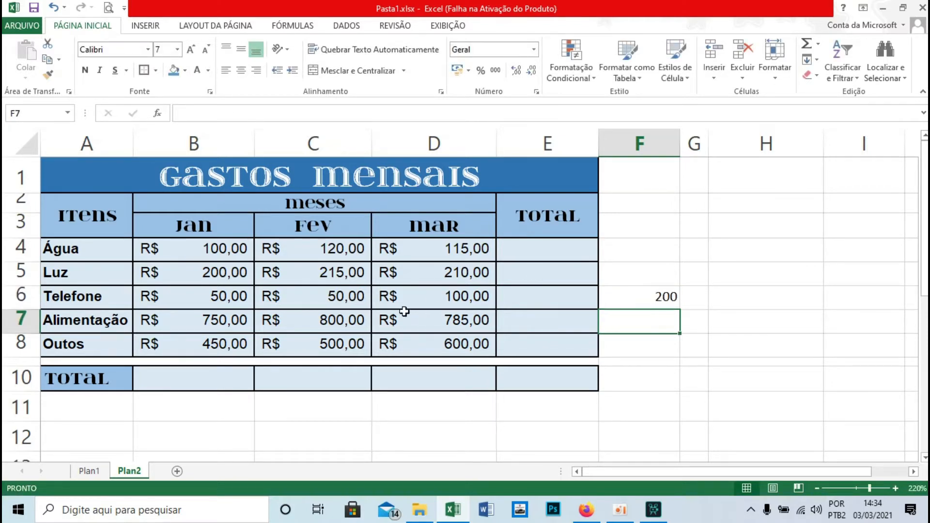
Step: Enter 100+50+50 without an equals sign in cell H6, and delete that entry
{"action": "left_click", "coordinate": [767, 304]}
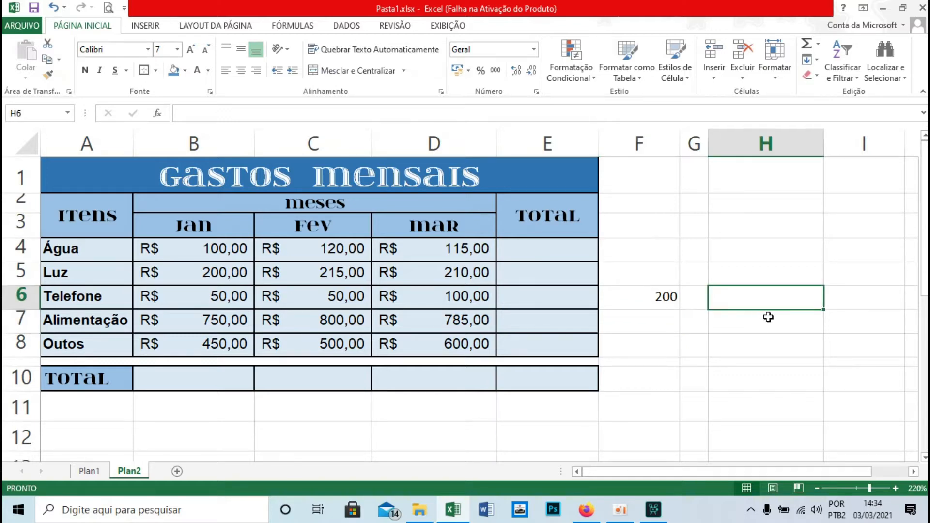
{"action": "type", "text": "100+50+50"}
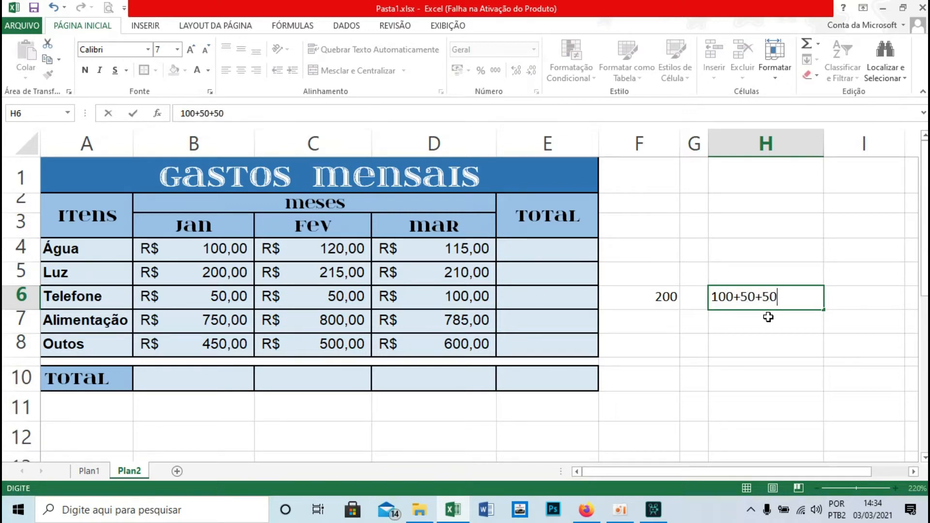
{"action": "key", "text": "Return"}
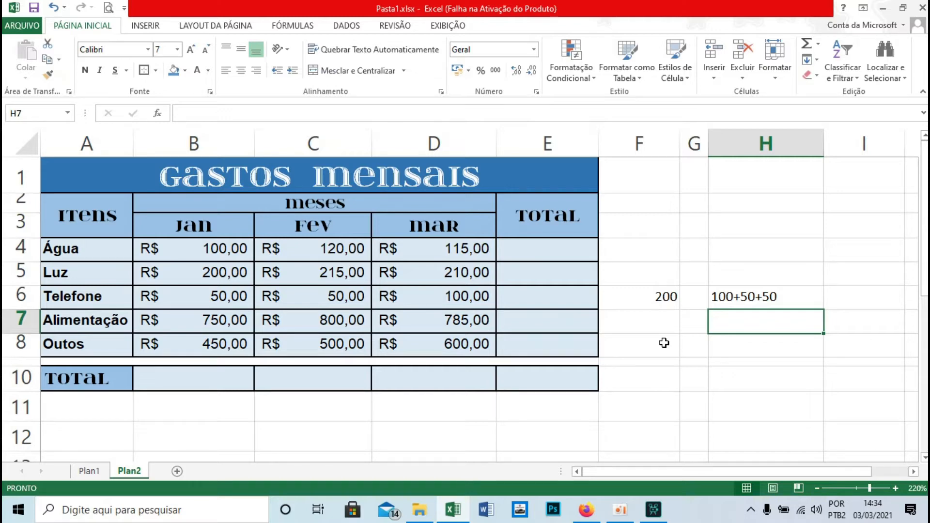
{"action": "left_click", "coordinate": [740, 295]}
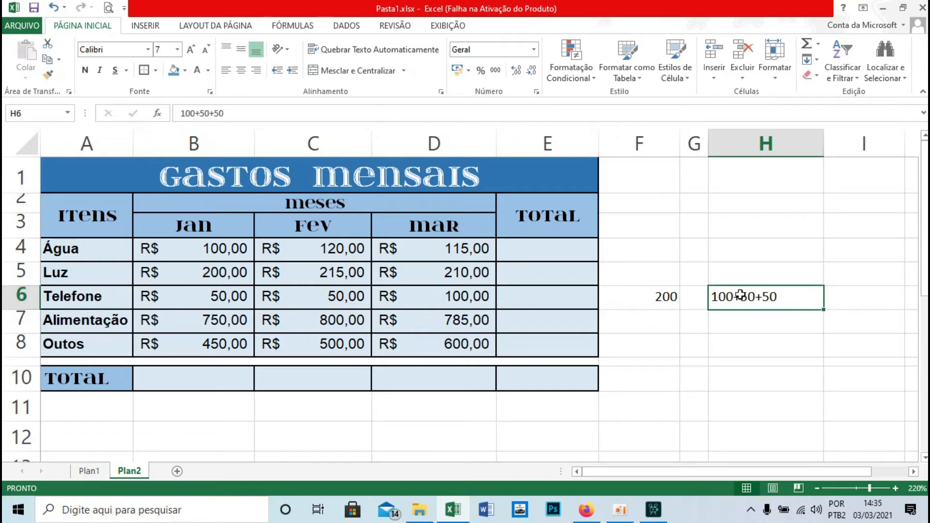
{"action": "key", "text": "Delete"}
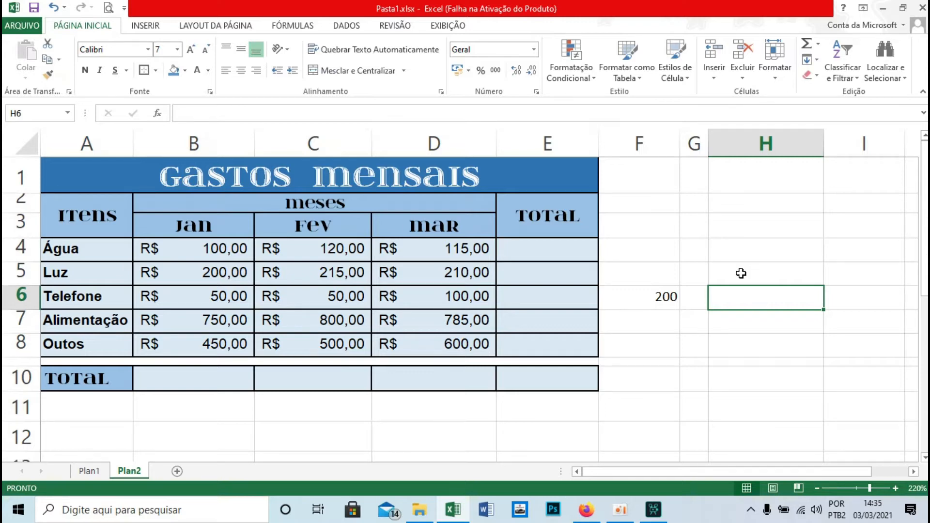
Step: Total the Telefone row in cell E6 with the cell-reference formula =D6+C6+B6
{"action": "left_click", "coordinate": [561, 303]}
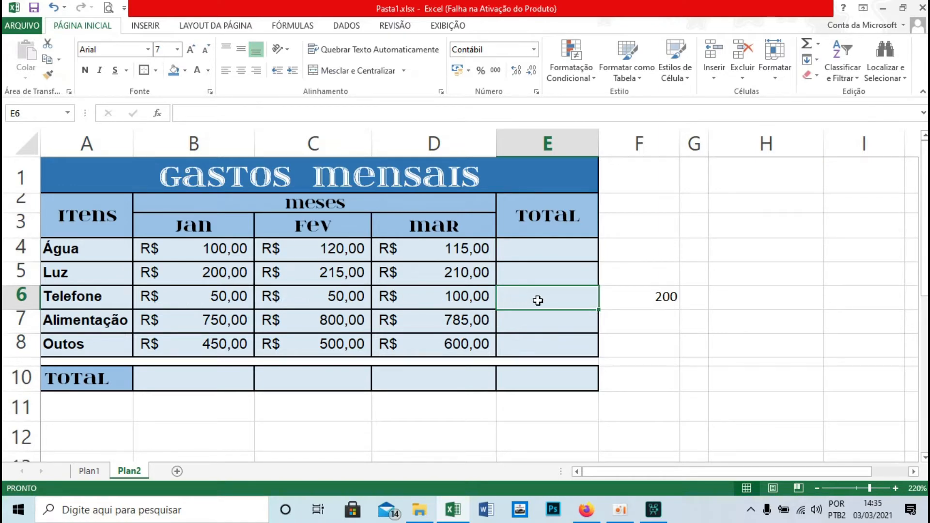
{"action": "type", "text": "="}
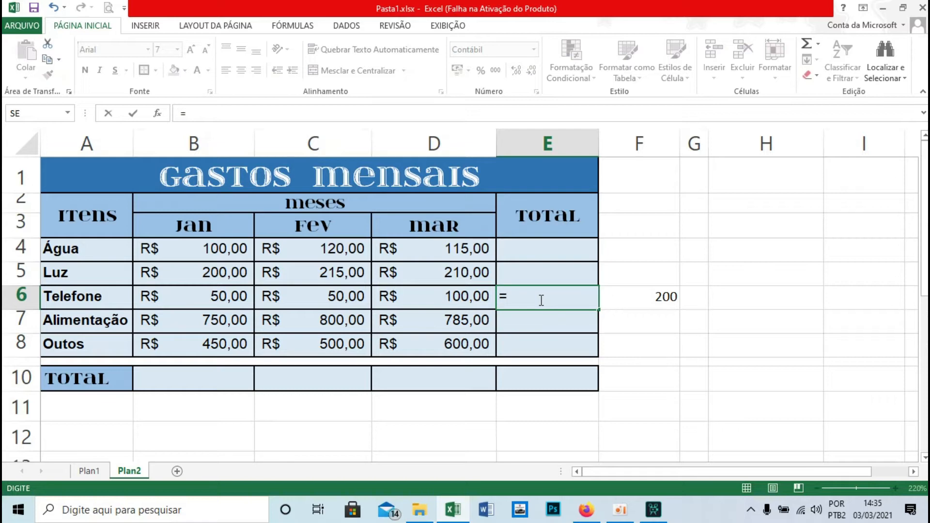
{"action": "left_click", "coordinate": [453, 297]}
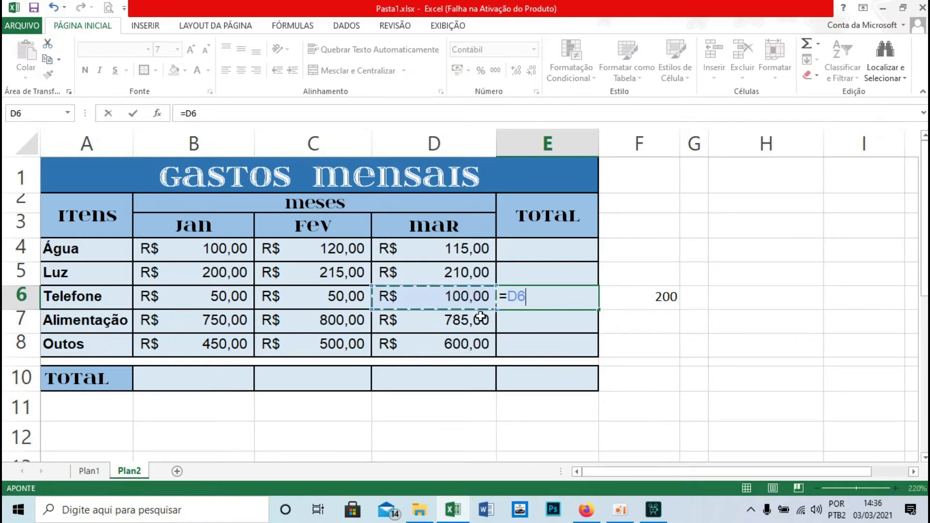
{"action": "type", "text": "+"}
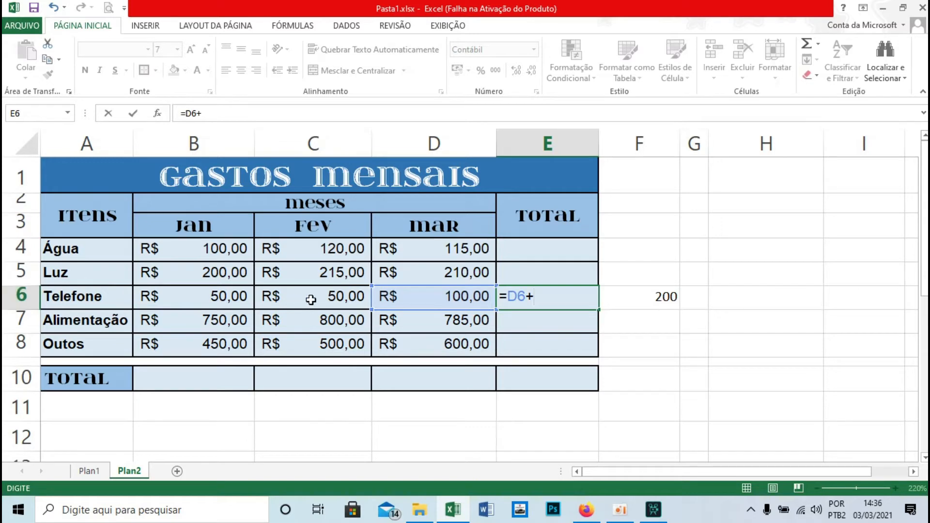
{"action": "left_click", "coordinate": [337, 294]}
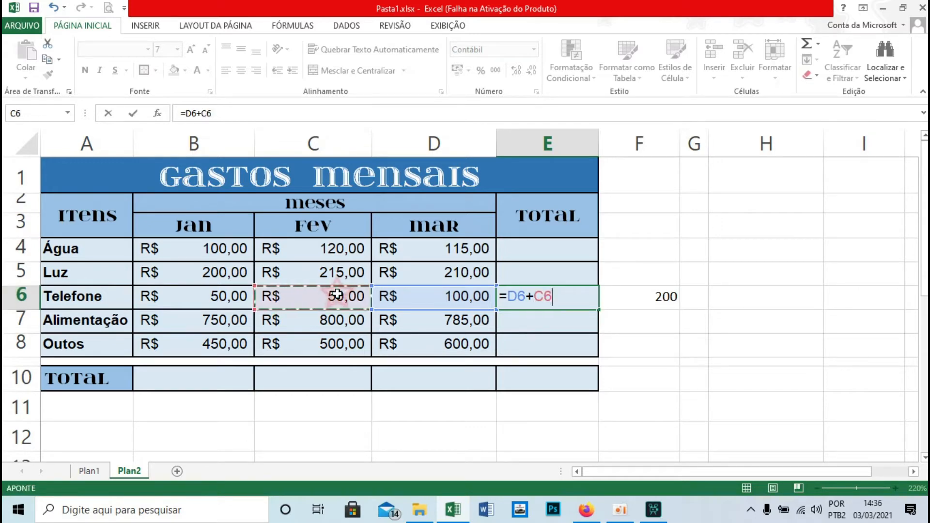
{"action": "type", "text": "+"}
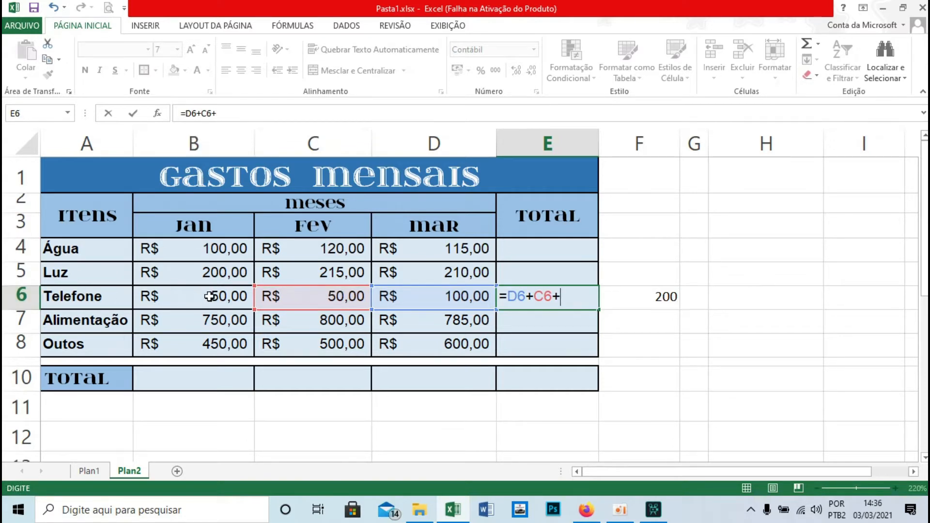
{"action": "type", "text": "B6"}
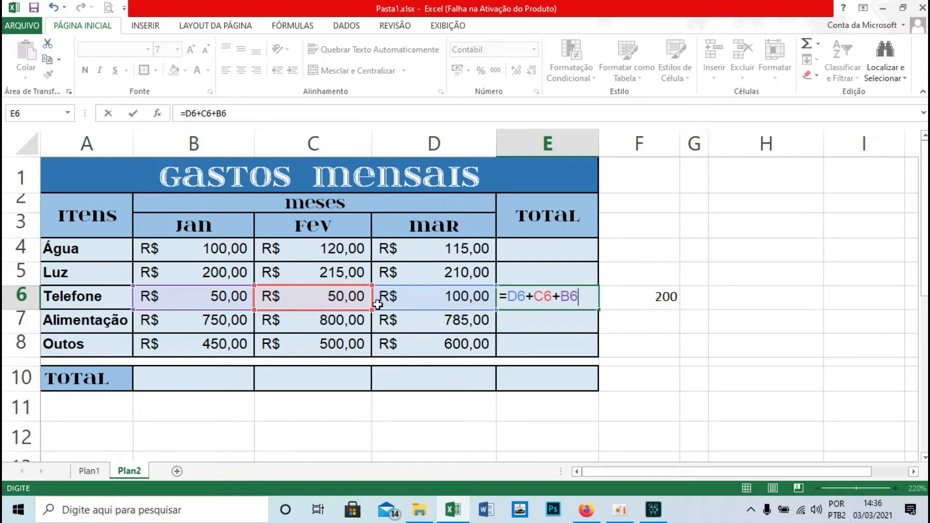
{"action": "key", "text": "Return"}
Step: Compare the formula behind the Telefone total in E6 with the one in F6, leaving both unedited
{"action": "left_click", "coordinate": [567, 302]}
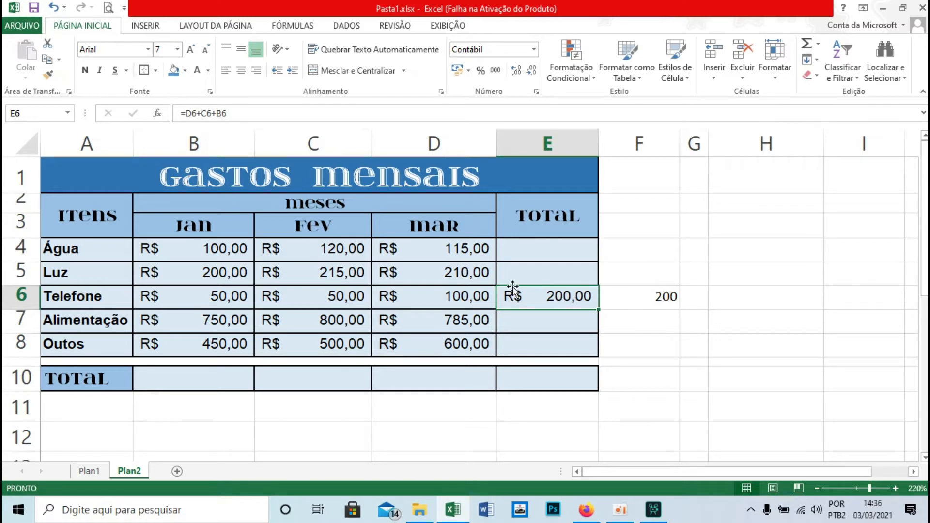
{"action": "triple_click", "coordinate": [234, 113]}
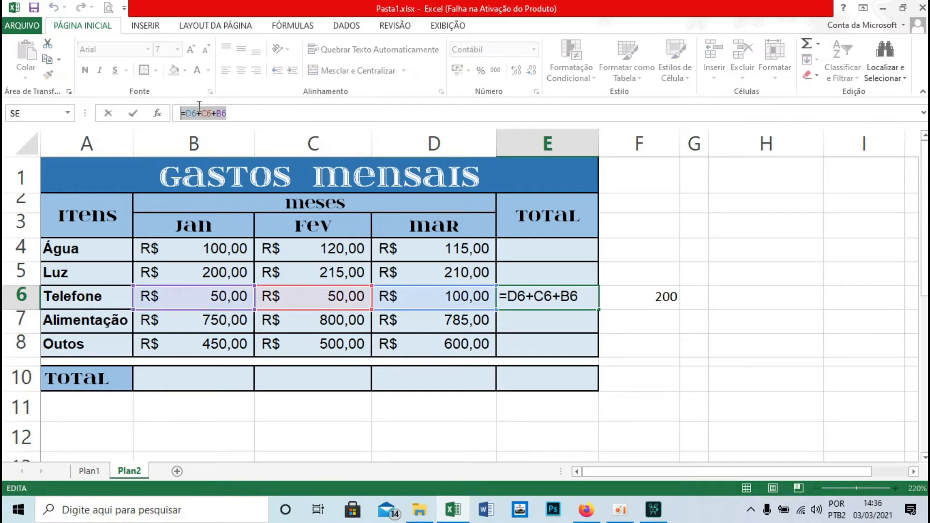
{"action": "key", "text": "Return"}
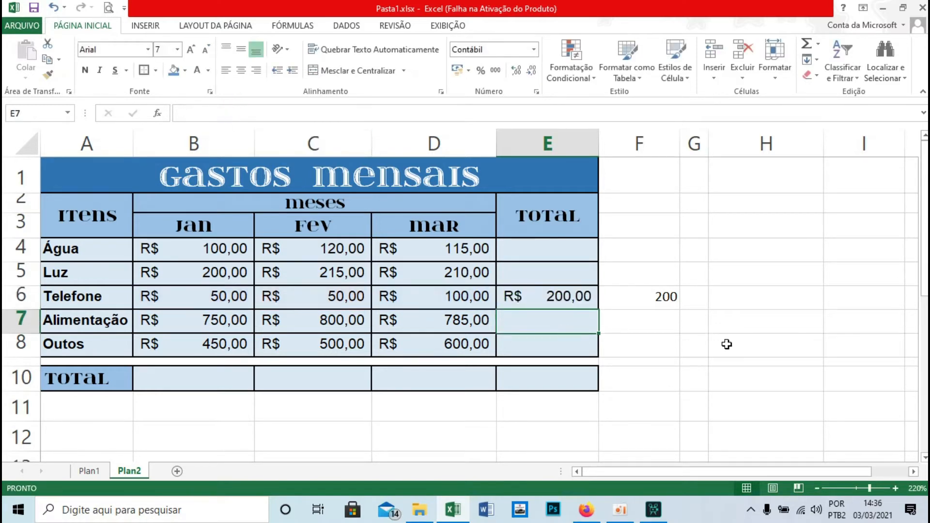
{"action": "left_click", "coordinate": [653, 296]}
{"action": "left_click", "coordinate": [239, 113]}
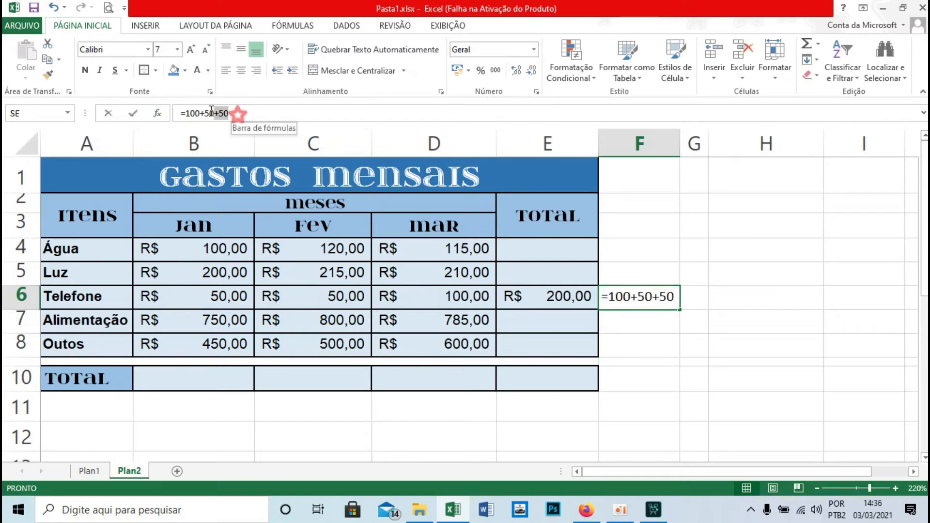
{"action": "key", "text": "Return"}
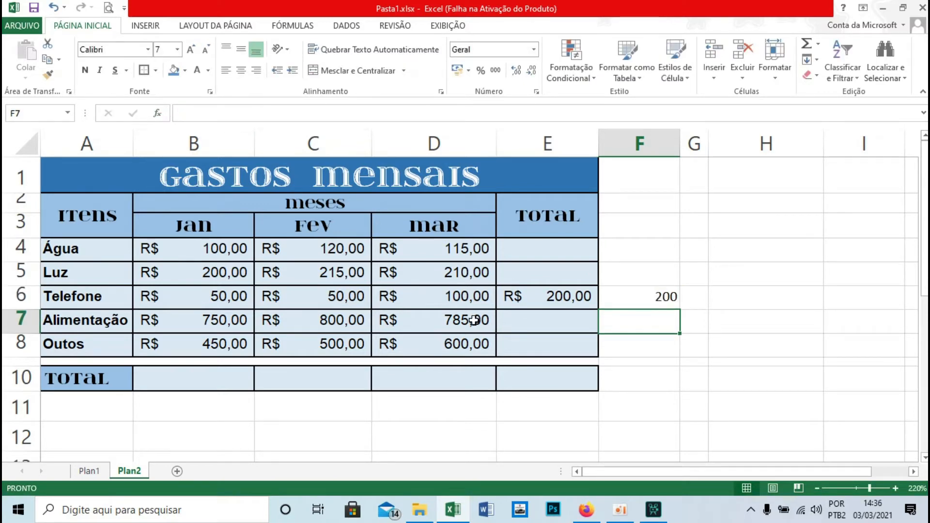
Step: Set the Telefone expense for March in cell D6 to 50
{"action": "left_click", "coordinate": [478, 302]}
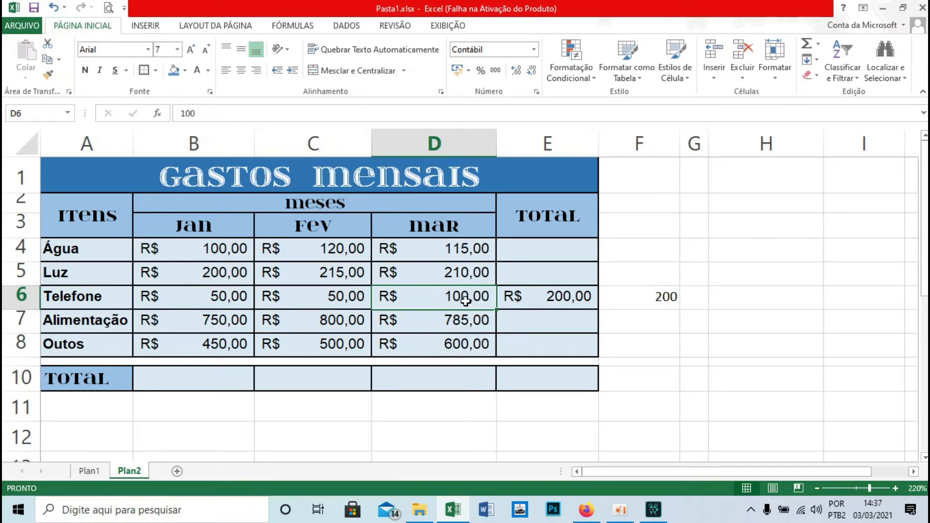
{"action": "type", "text": "50"}
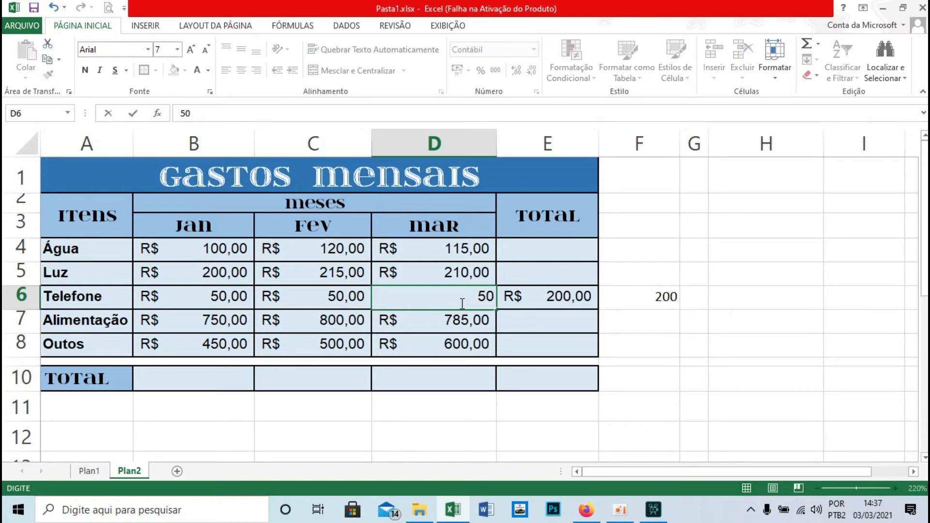
{"action": "key", "text": "Return"}
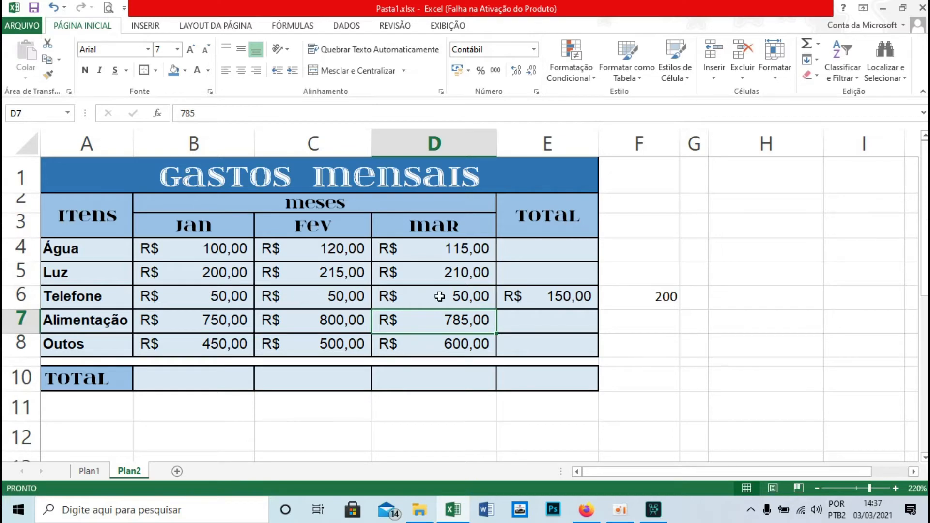
Step: Edit the fixed-number formula in cell F6 so its first term is 50
{"action": "left_click", "coordinate": [665, 296]}
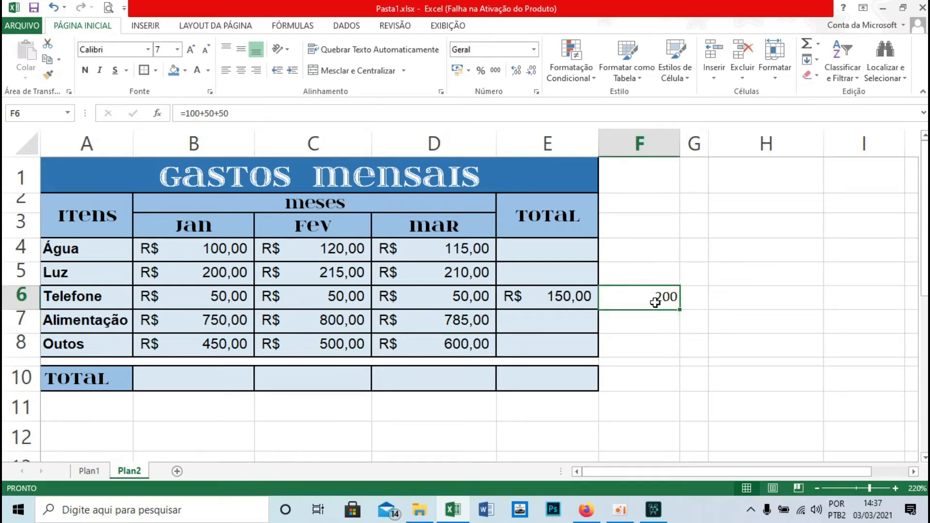
{"action": "left_click", "coordinate": [193, 111]}
{"action": "key", "text": "BackSpace"}
{"action": "key", "text": "BackSpace"}
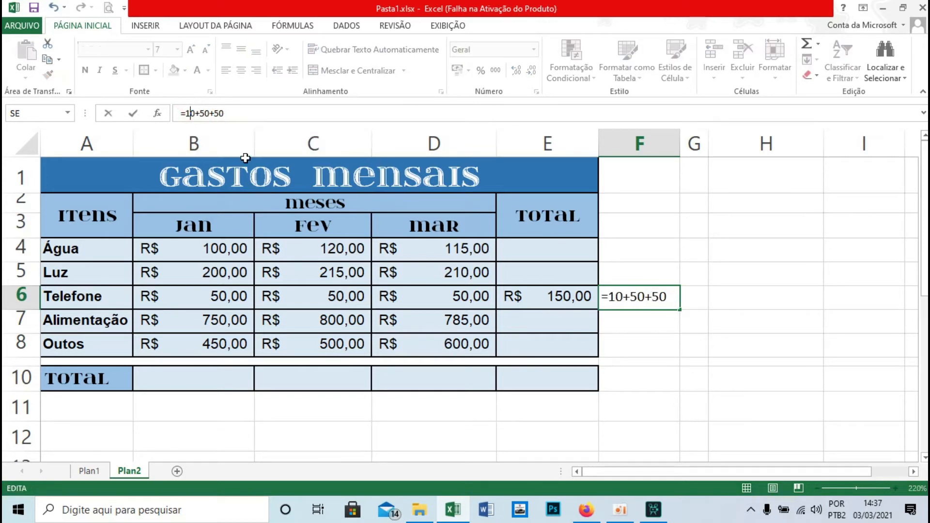
{"action": "type", "text": "5"}
{"action": "key", "text": "Return"}
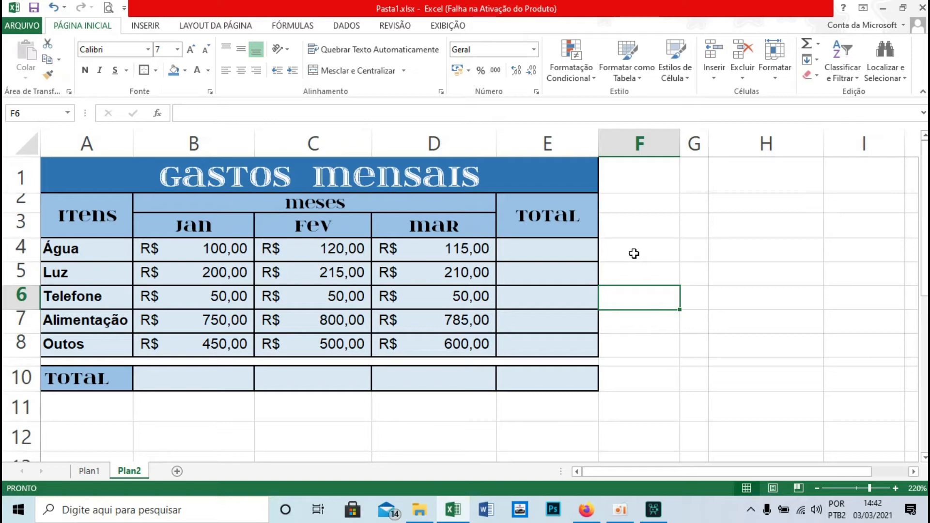
Step: Enter a colon in cell G4 and a semicolon in cell G5
{"action": "double_click", "coordinate": [700, 254]}
{"action": "type", "text": ":"}
{"action": "key", "text": "Return"}
{"action": "type", "text": ";"}
{"action": "key", "text": "Return"}
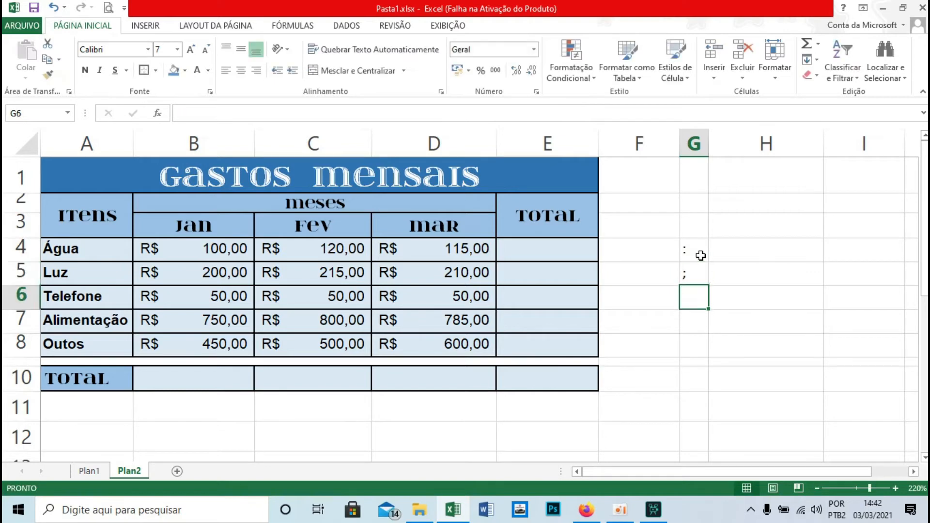
Step: Make the colon and semicolon in G4:G5 bold and centre them horizontally
{"action": "left_click_drag", "start_coordinate": [695, 251], "coordinate": [697, 274]}
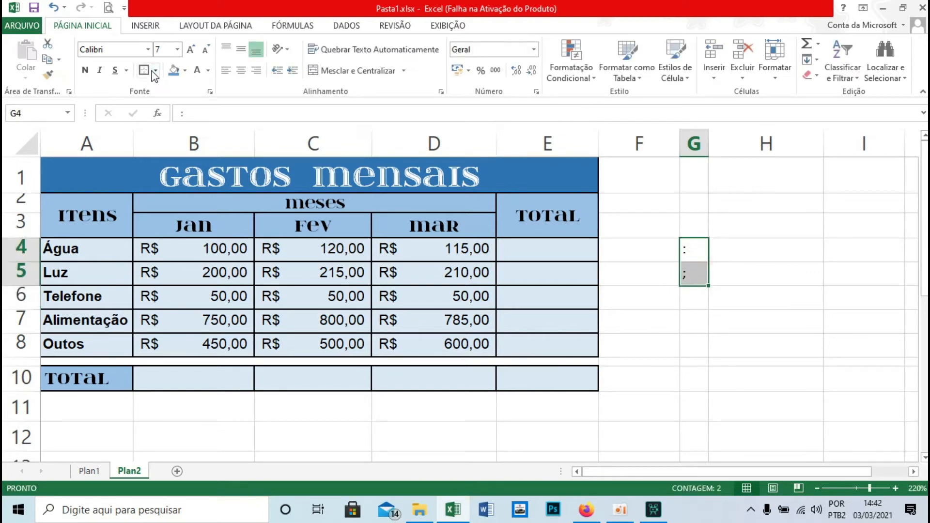
{"action": "left_click", "coordinate": [84, 70]}
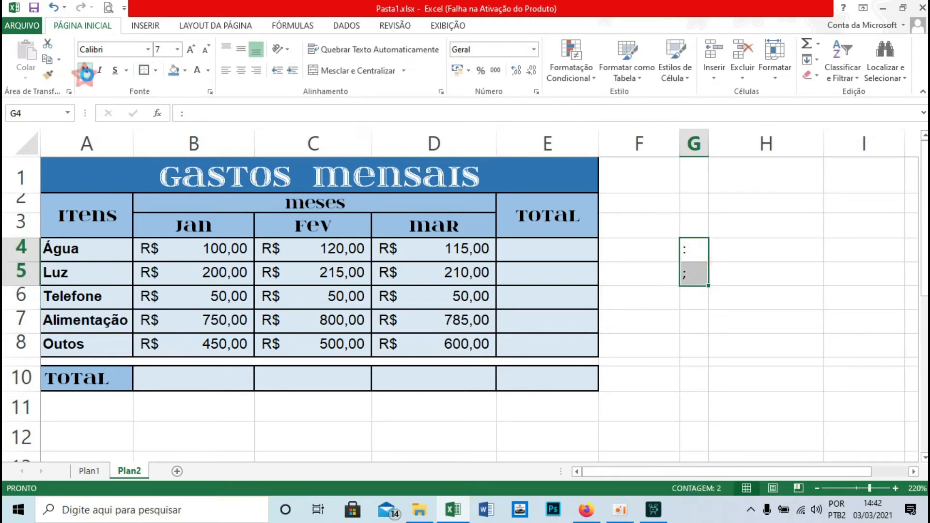
{"action": "left_click", "coordinate": [257, 71]}
Step: Describe the colon beside G4 by entering TUDO in cell H4 and ATÉ in cell I4
{"action": "left_click", "coordinate": [746, 250]}
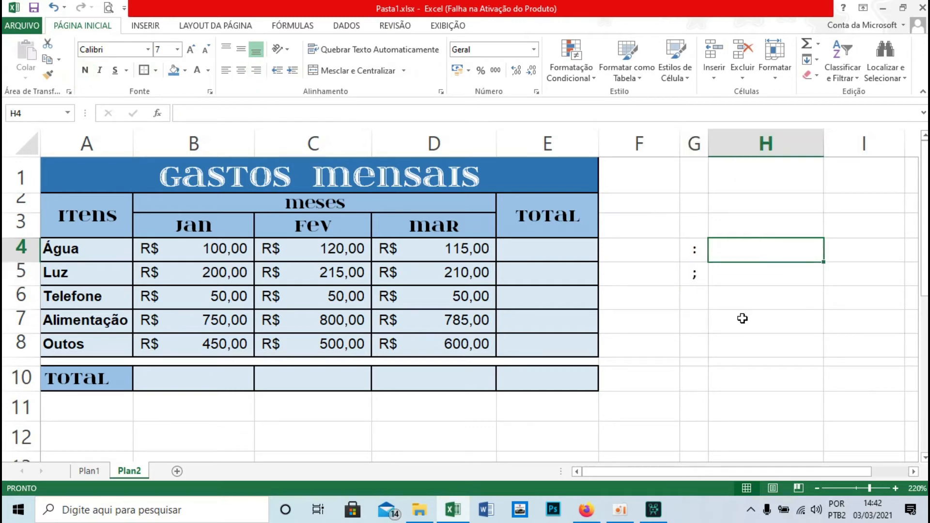
{"action": "type", "text": "TUDO"}
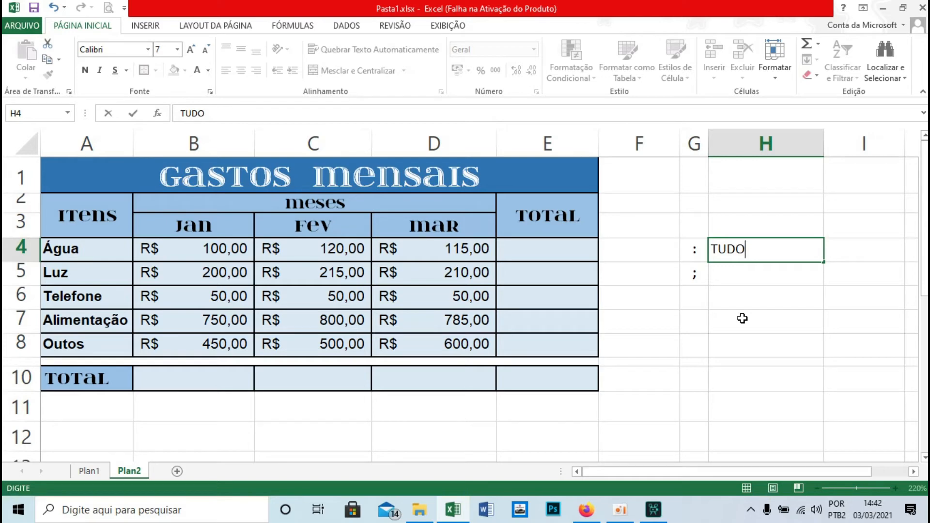
{"action": "key", "text": "Tab"}
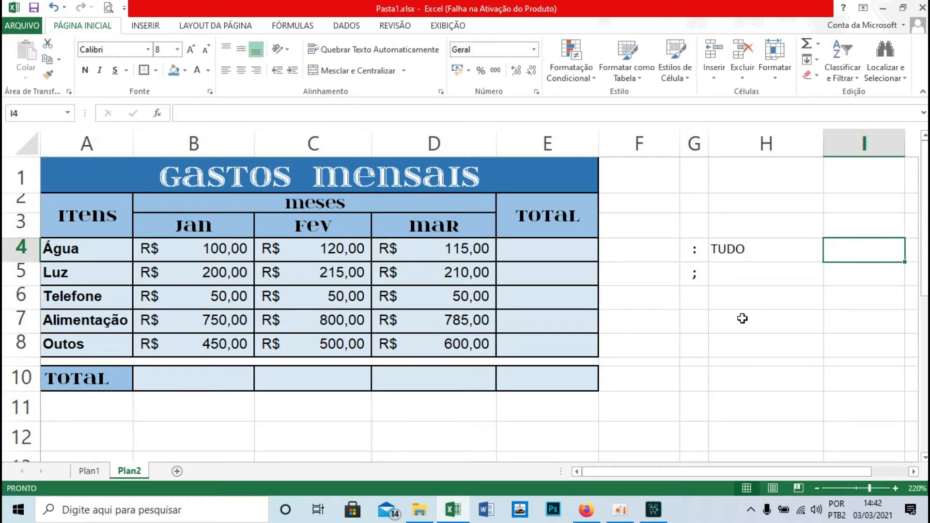
{"action": "type", "text": "ATÉ"}
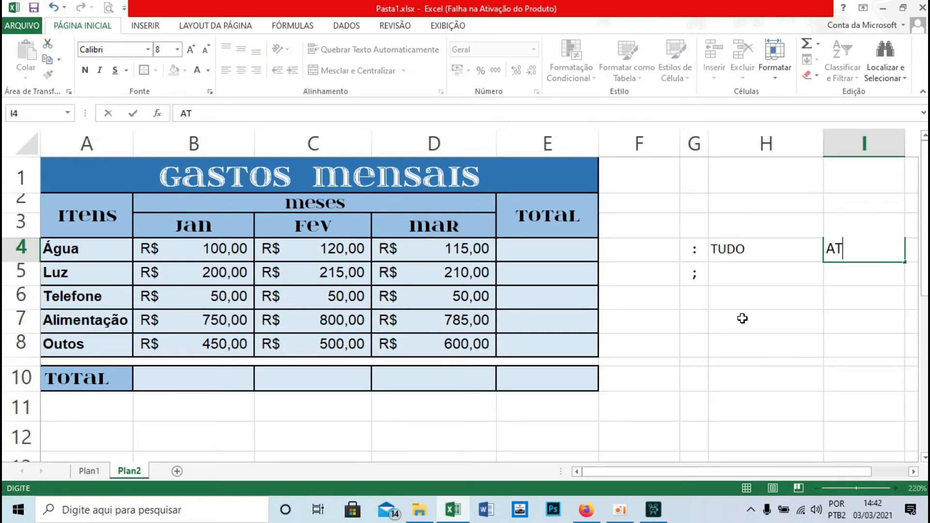
{"action": "key", "text": "Return"}
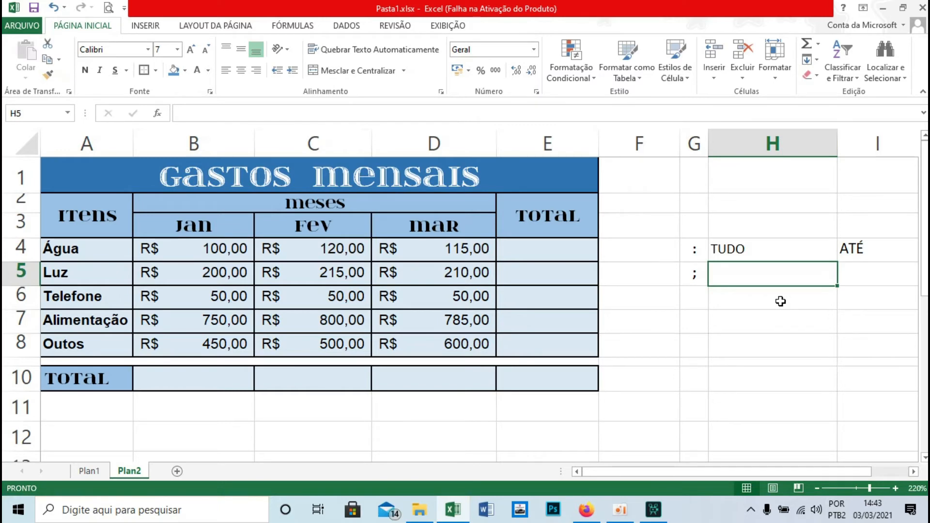
Step: Describe the semicolon beside G5 by entering INDIVIDUALMENTE in cell H5 and E in cell I5
{"action": "type", "text": "INDIVIDUALMENTE"}
{"action": "key", "text": "Tab"}
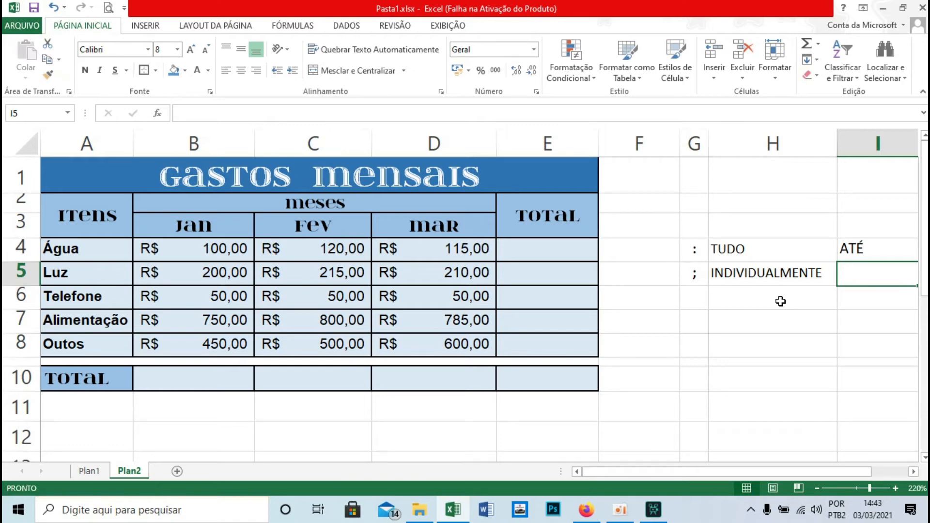
{"action": "type", "text": "E"}
{"action": "key", "text": "Return"}
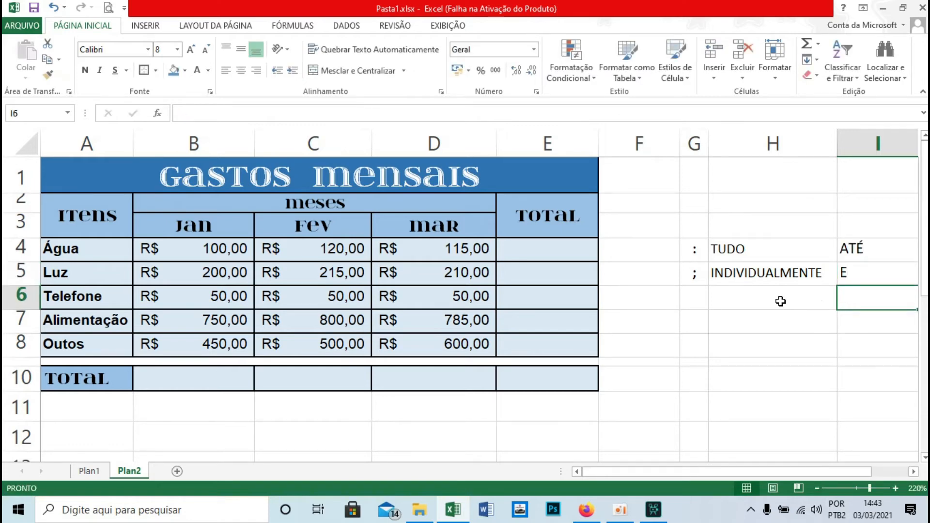
Step: Total the Água expenses for all three months in cell E4 with =SOMA(B4:D4)
{"action": "left_click", "coordinate": [547, 250]}
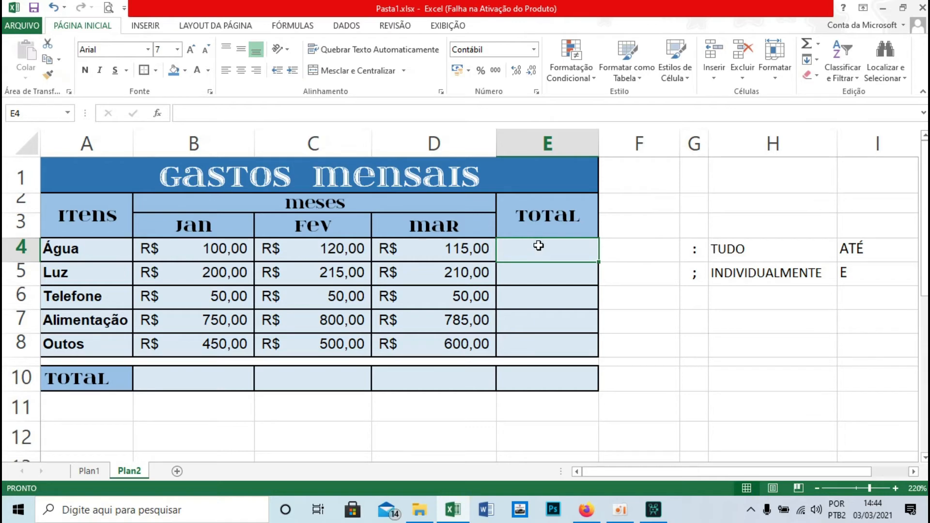
{"action": "type", "text": "=S"}
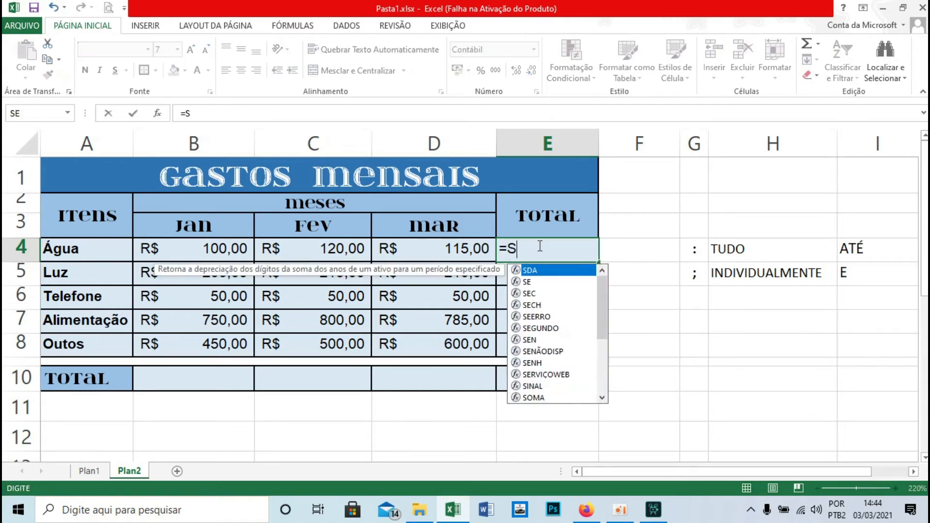
{"action": "type", "text": "OMA("}
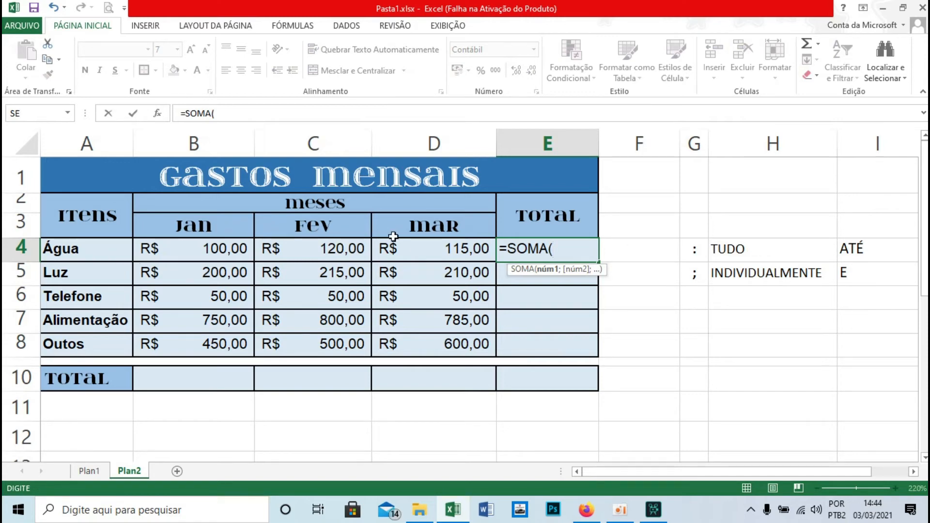
{"action": "left_click_drag", "start_coordinate": [191, 248], "coordinate": [401, 258]}
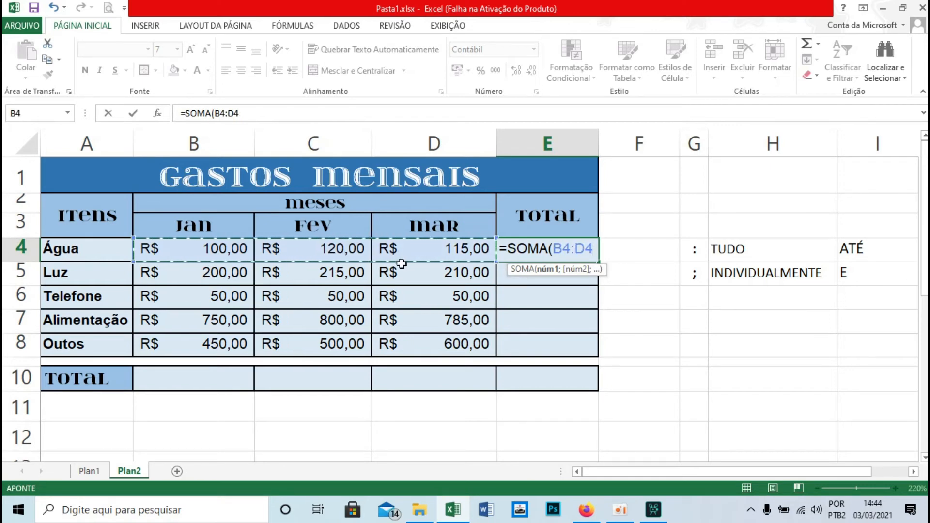
{"action": "type", "text": ")"}
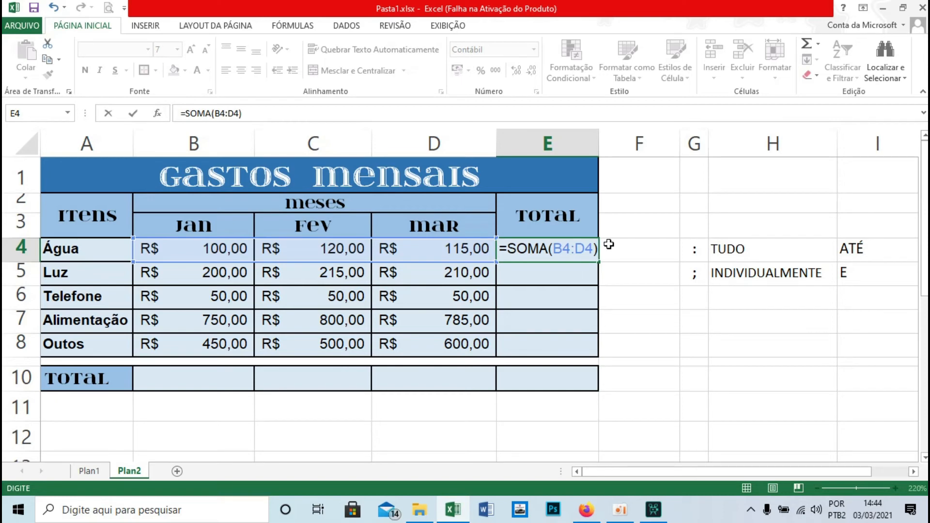
{"action": "key", "text": "Return"}
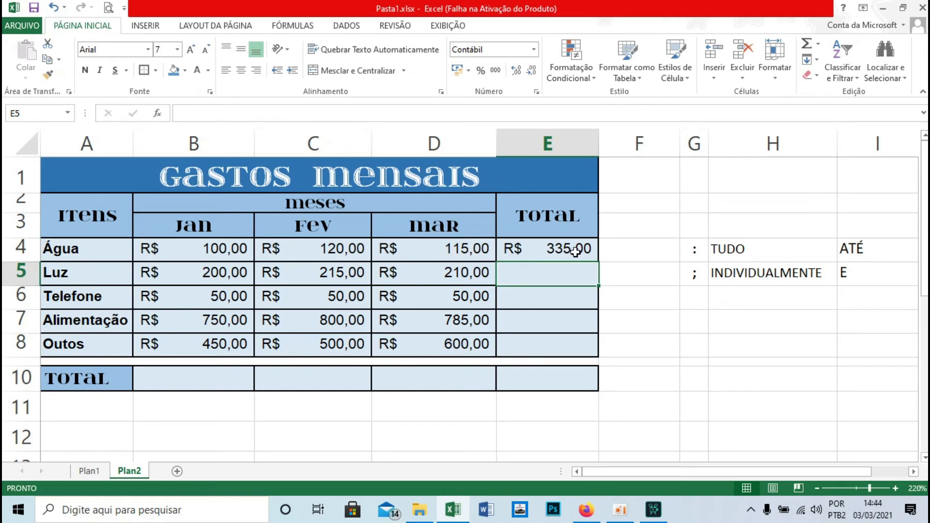
Step: Add only the January and March Água expenses in cell F4 with =SOMA(B4;D4), and check it against the source cells
{"action": "left_click", "coordinate": [624, 248]}
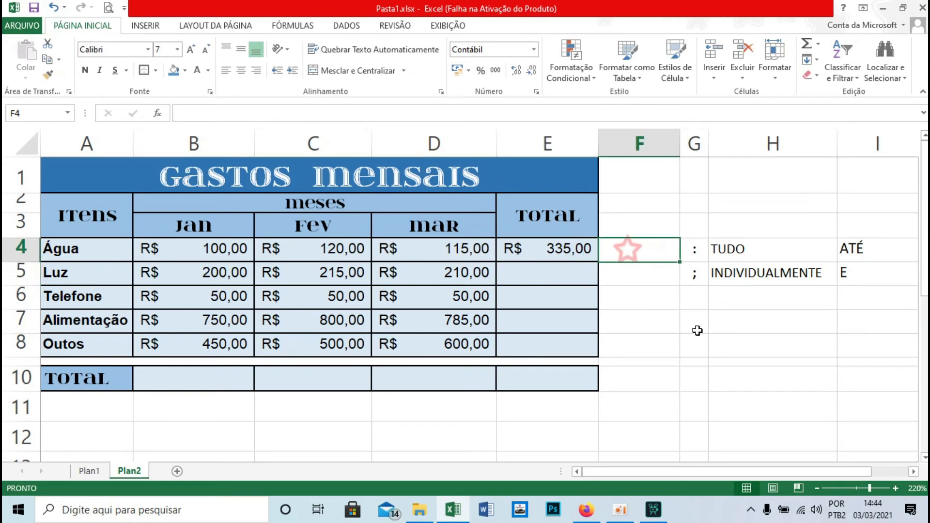
{"action": "type", "text": "=SOMA("}
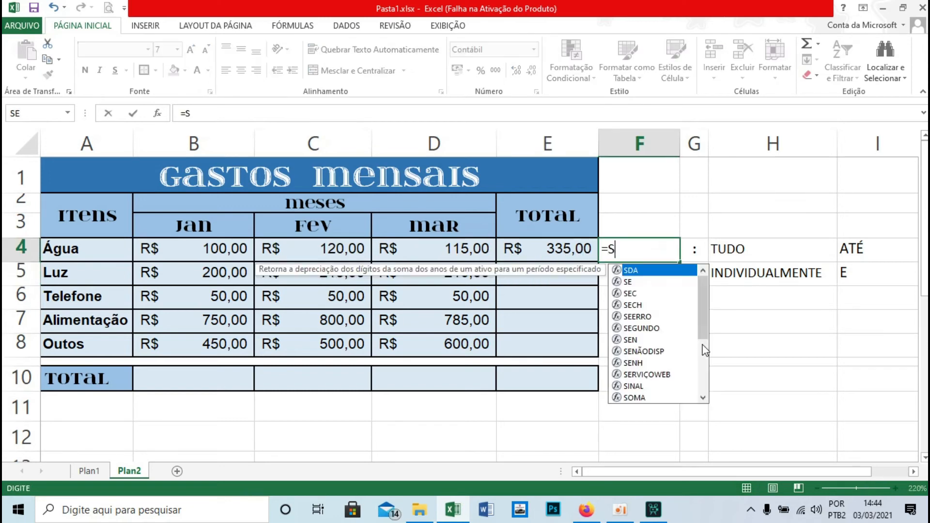
{"action": "left_click", "coordinate": [214, 249]}
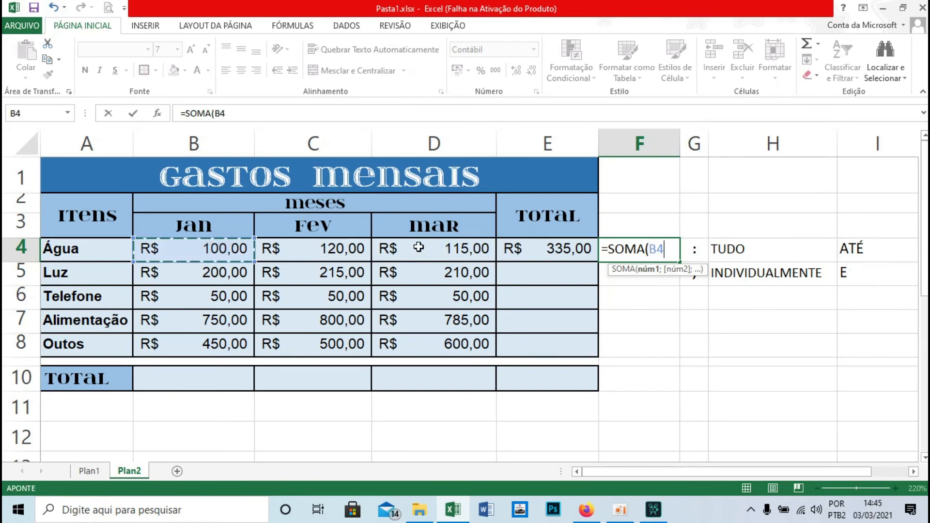
{"action": "type", "text": ";"}
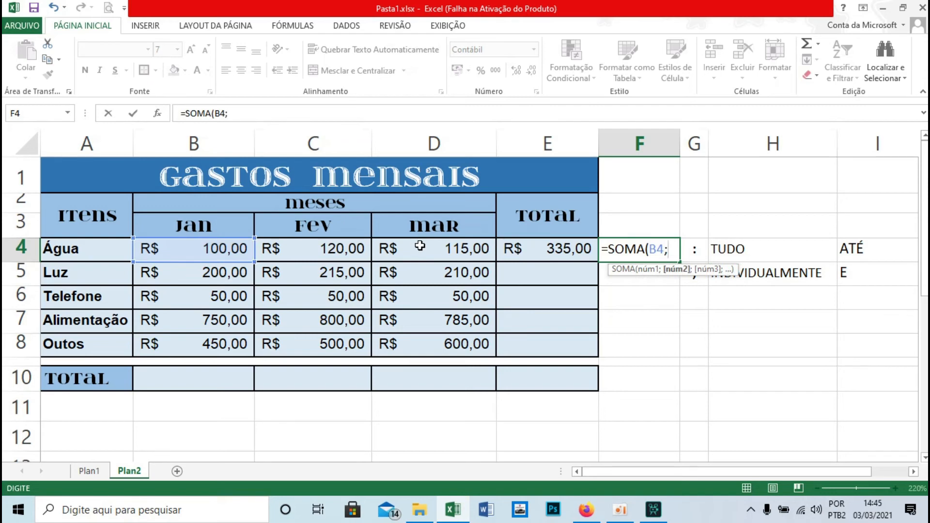
{"action": "left_click", "coordinate": [469, 252]}
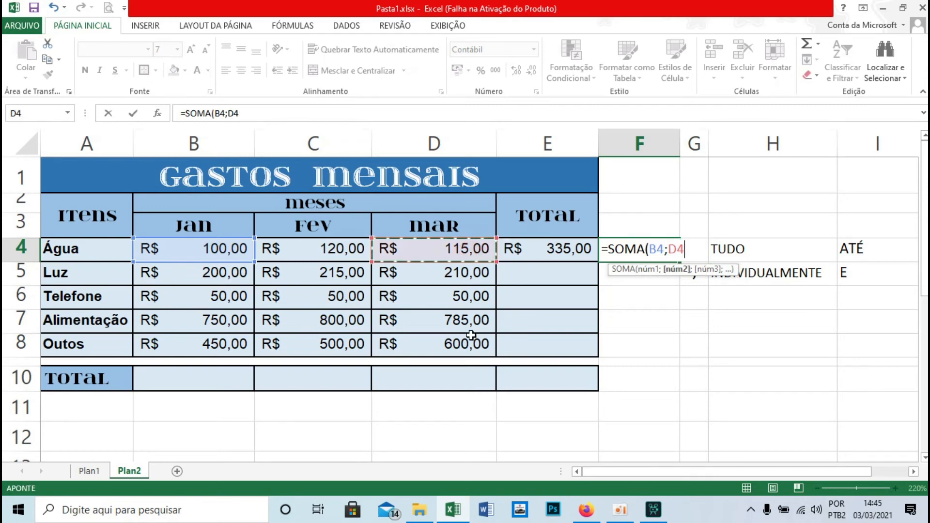
{"action": "type", "text": ")"}
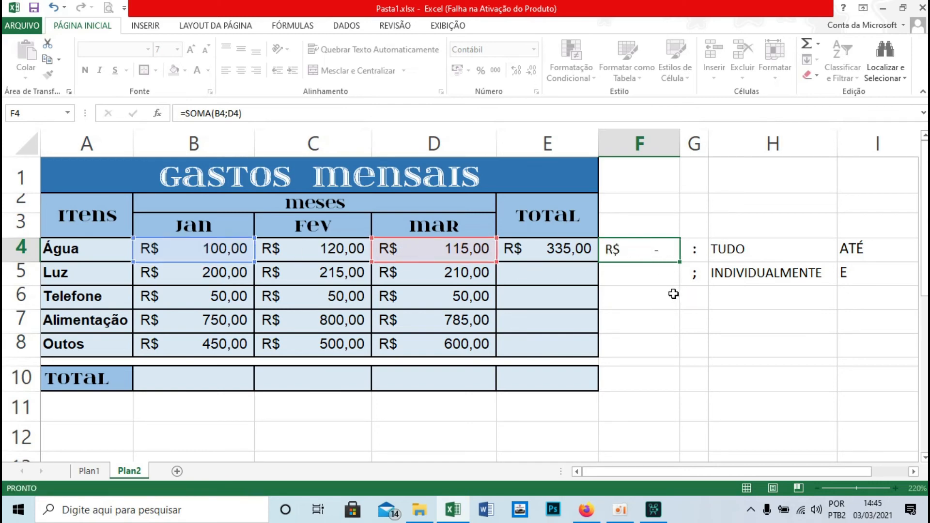
{"action": "key", "text": "Return"}
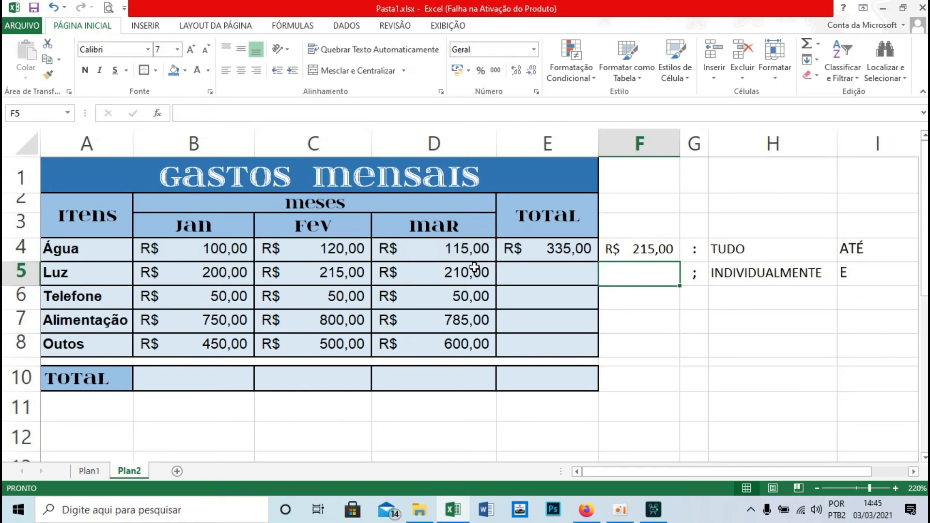
{"action": "left_click", "coordinate": [451, 254]}
{"action": "left_click", "coordinate": [218, 250]}
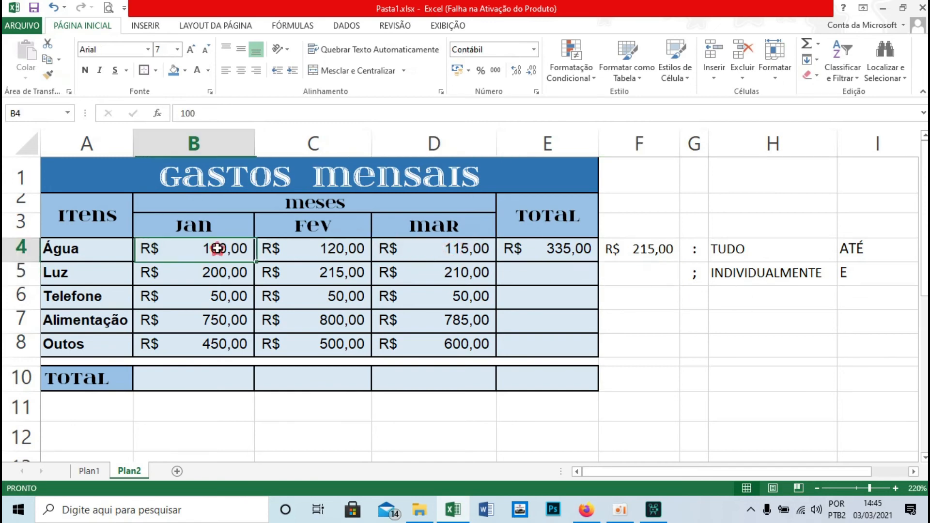
{"action": "left_click", "coordinate": [672, 249]}
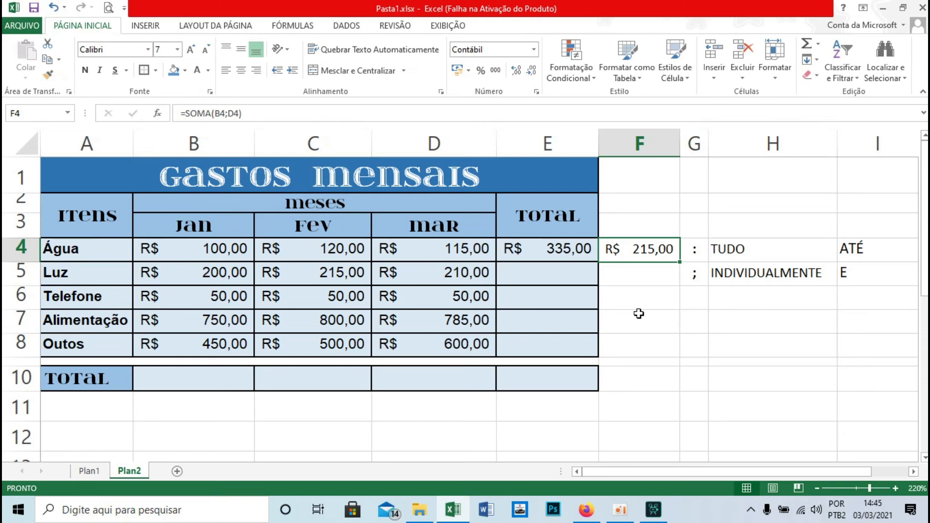
Step: Fill the Água total formula in E4 down through E8 for the remaining expense items
{"action": "left_click", "coordinate": [548, 249]}
{"action": "left_click_drag", "start_coordinate": [599, 262], "coordinate": [600, 355]}
Step: Total the January expenses in cell B10 by summing the range B4:B8 with SOMA
{"action": "left_click", "coordinate": [194, 376]}
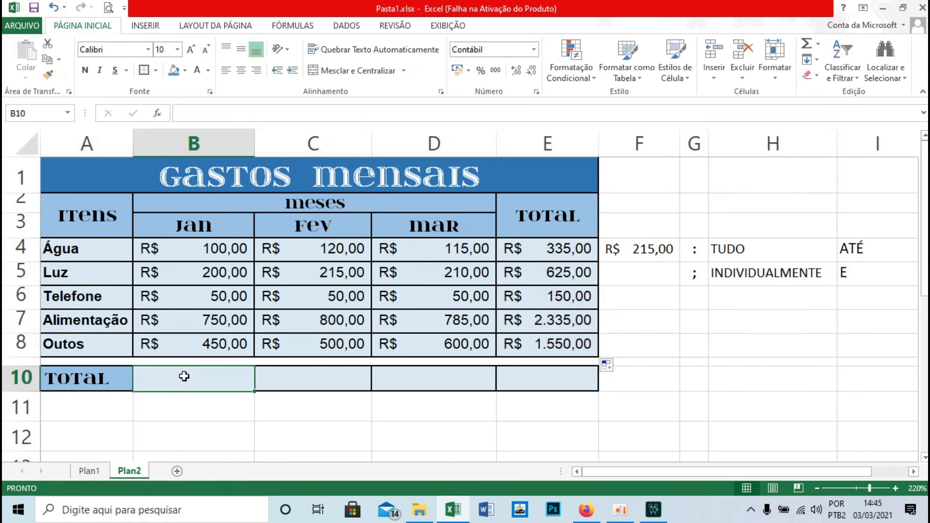
{"action": "type", "text": "=SOM"}
{"action": "key", "text": "Tab"}
{"action": "left_click_drag", "start_coordinate": [161, 351], "coordinate": [211, 230]}
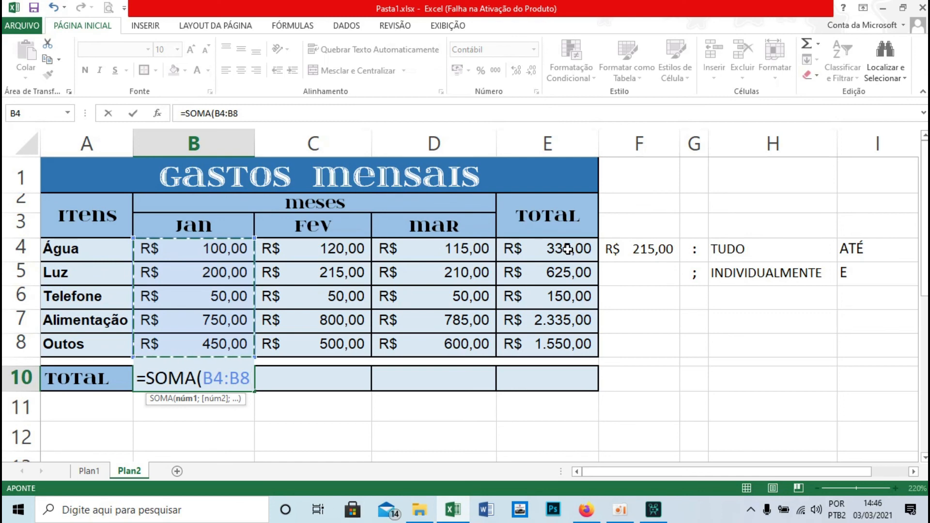
{"action": "key", "text": "Return"}
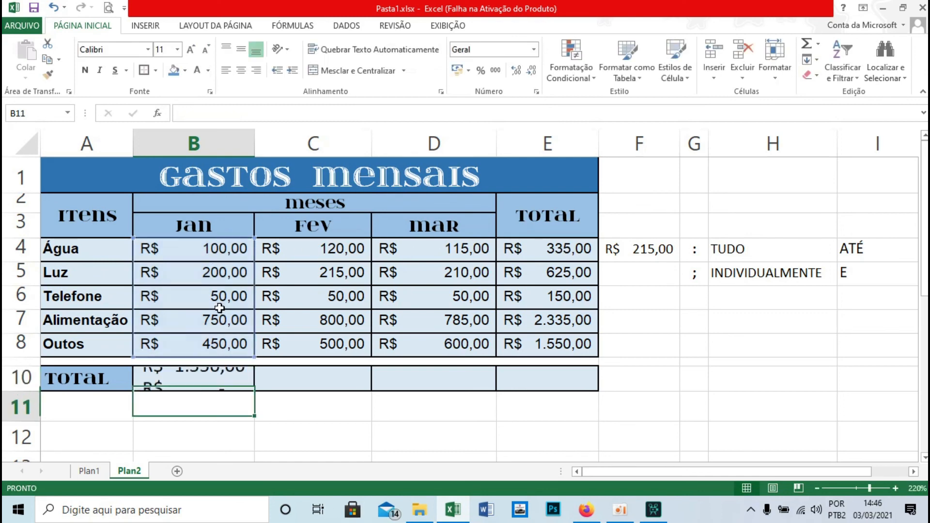
Step: Total the February expenses in cell C10 by summing the range C4:C8 with SOMA
{"action": "left_click", "coordinate": [302, 376]}
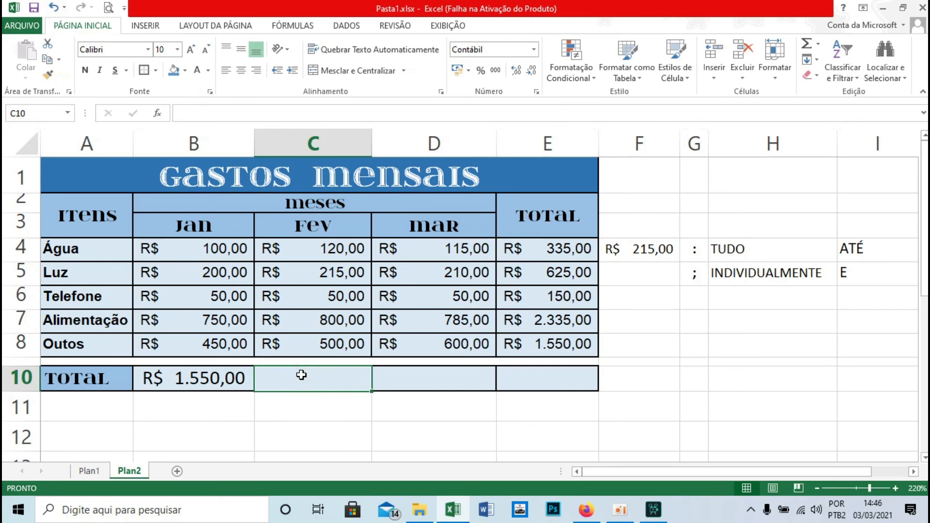
{"action": "type", "text": "=SOMA("}
{"action": "left_click_drag", "start_coordinate": [310, 248], "coordinate": [310, 341]}
{"action": "key", "text": "Tab"}
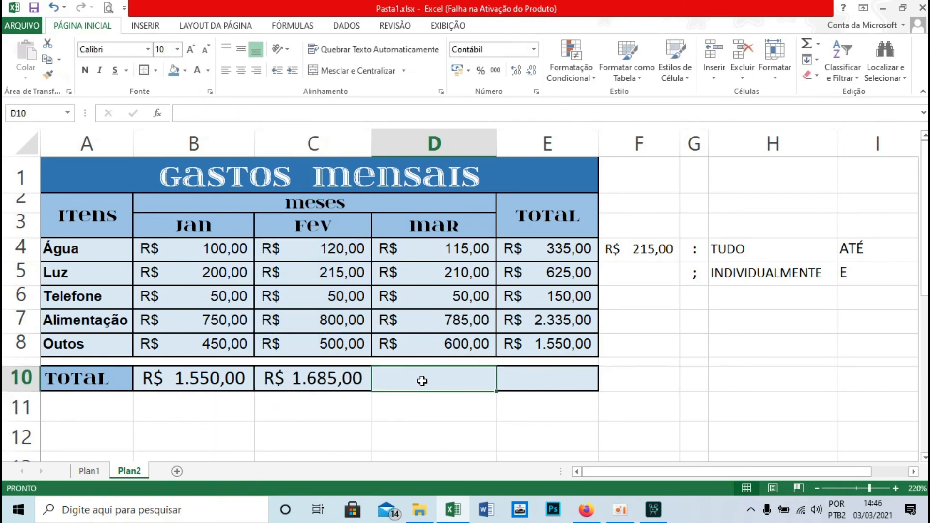
Step: Total the March expenses in cell D10 by summing the range D4:D8 with SOMA
{"action": "type", "text": "=SOMA("}
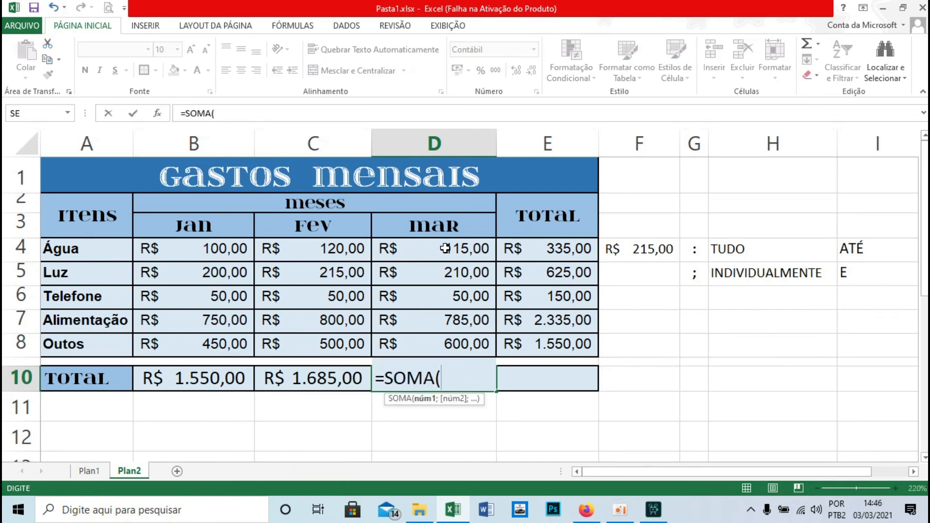
{"action": "left_click_drag", "start_coordinate": [444, 248], "coordinate": [438, 342]}
{"action": "key", "text": "Return"}
Step: Select the empty grand total cell E10
{"action": "left_click", "coordinate": [576, 381]}
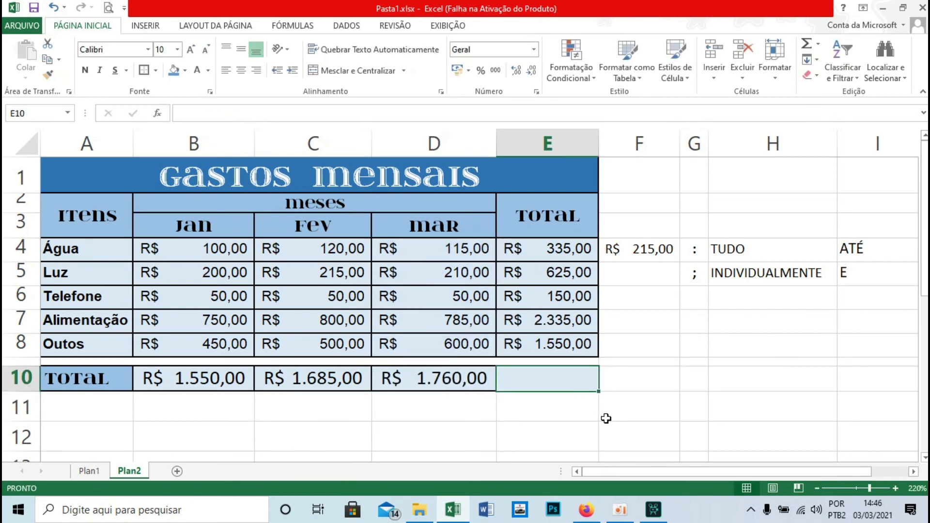